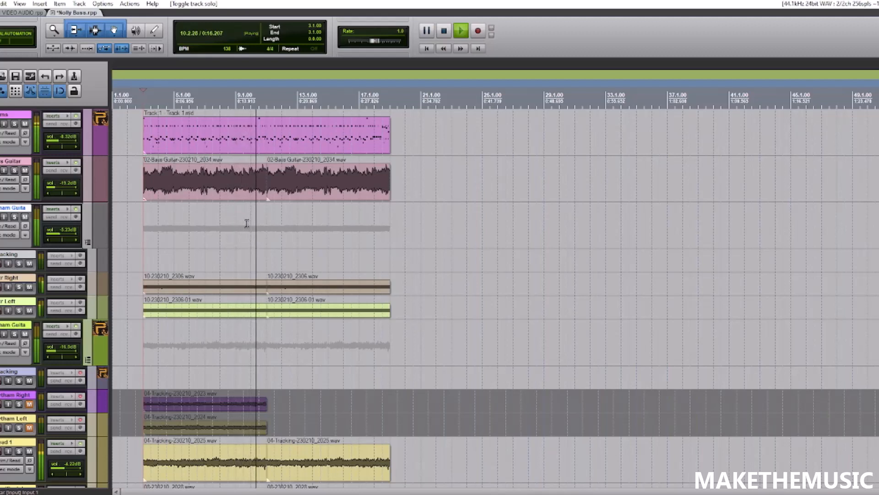
# - Play the start of the full mix from bar 3 and stop playback
pyautogui.press('space')
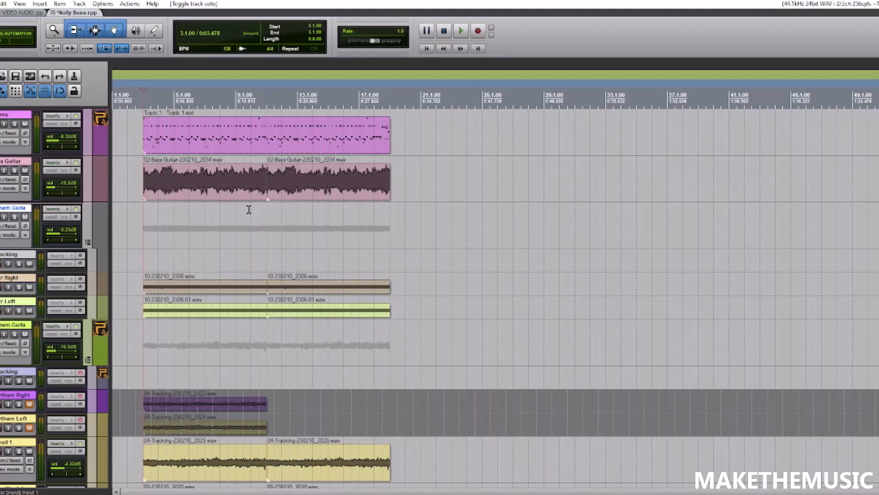
pyautogui.scroll(4, 249, 210)
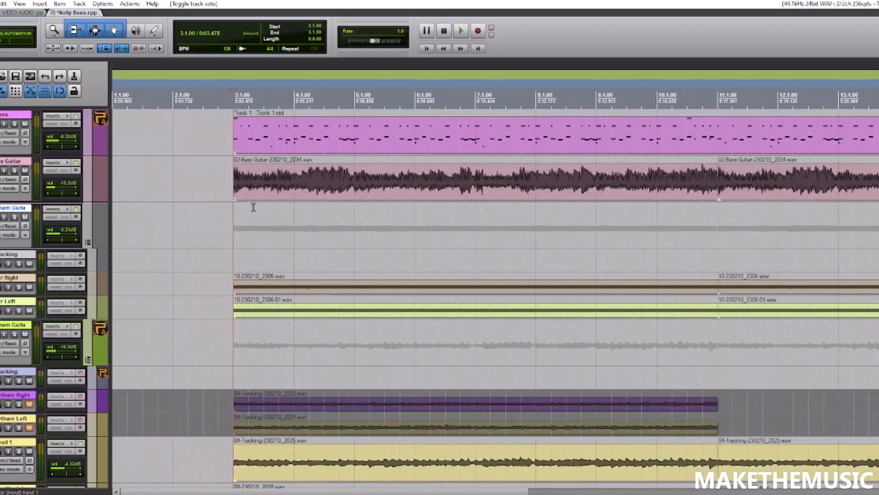
pyautogui.press('space')
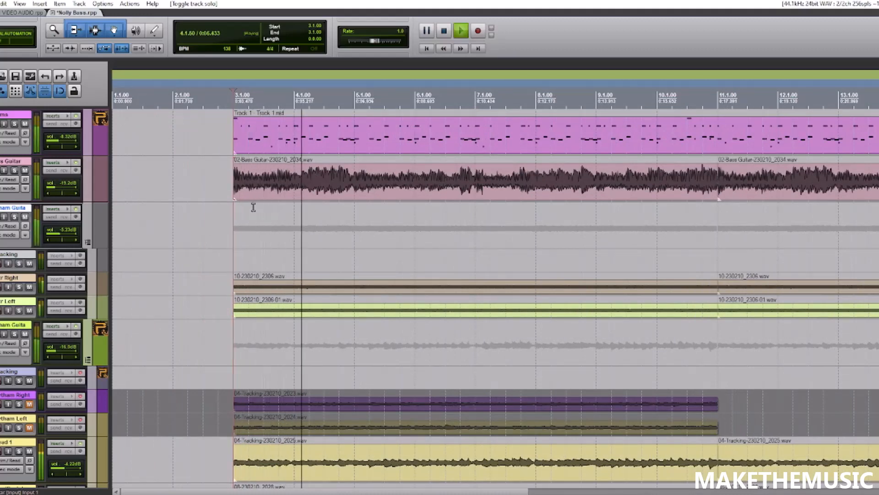
pyautogui.scroll(-3, 251, 204)
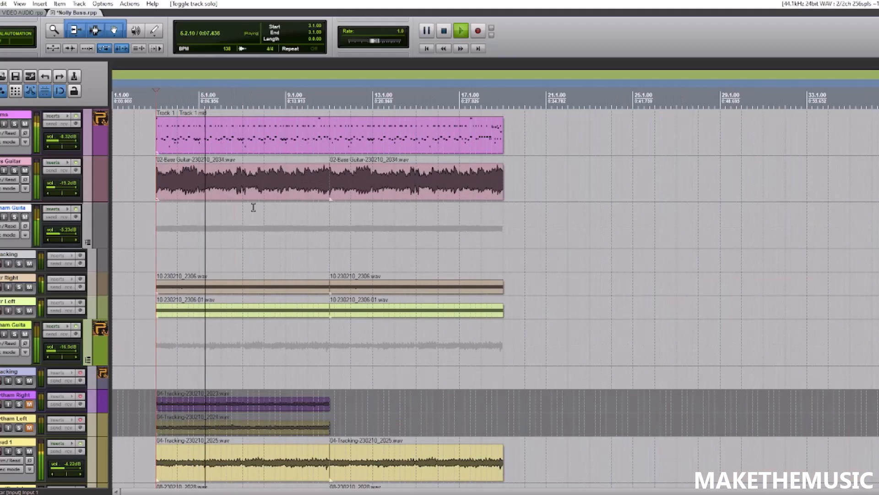
pyautogui.press('space')
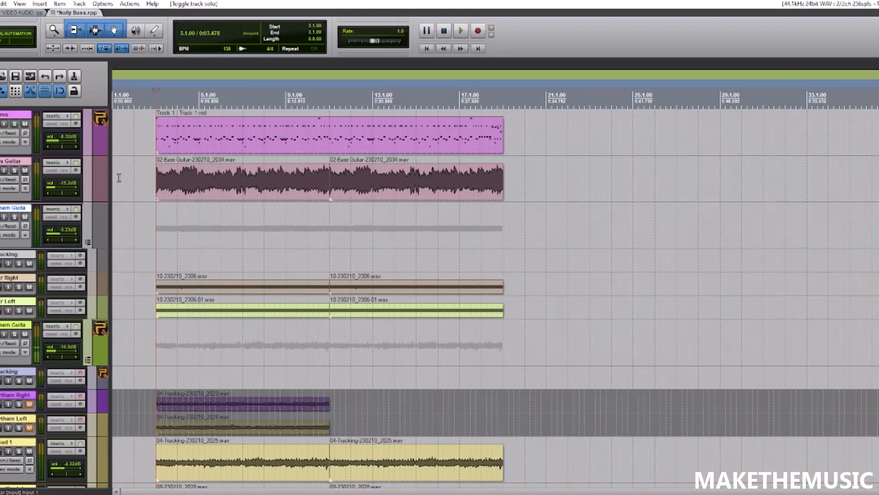
# - Solo the Bass Guitar track and play it on its own from bar 3
pyautogui.click(14, 169)
pyautogui.scroll(3, 124, 212)
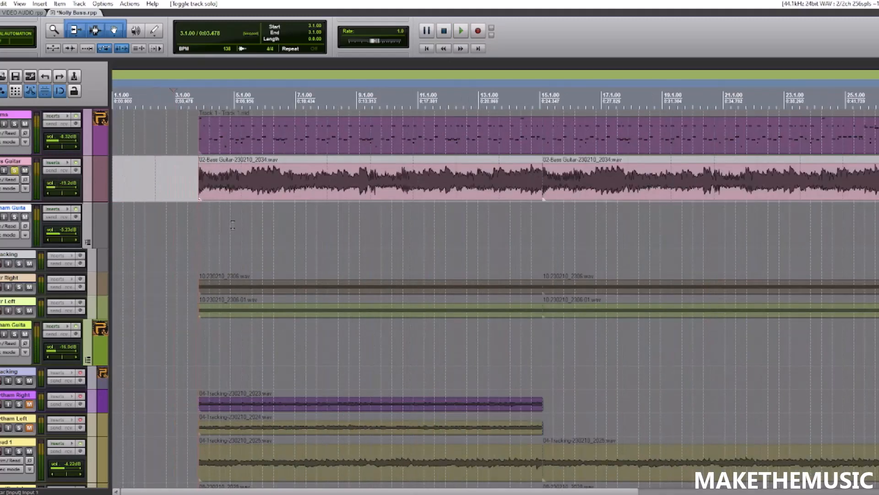
pyautogui.press('space')
pyautogui.scroll(-3, 165, 200)
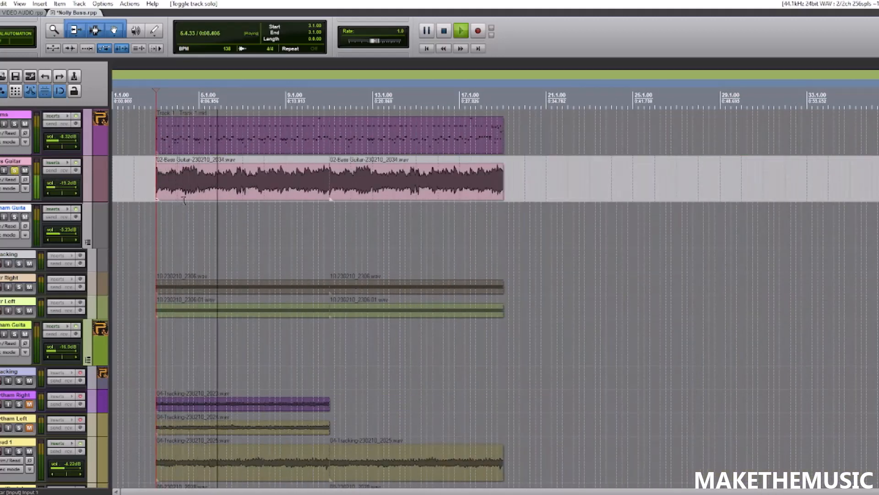
pyautogui.press('space')
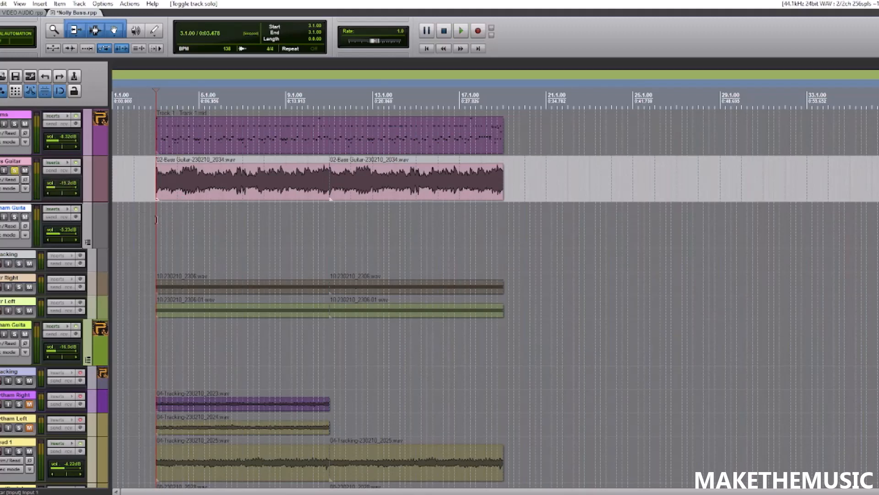
# - Open the Bass Guitar track's effects chain and examine the COMP pedal's settings in BIAS FX 2
pyautogui.scroll(2, 156, 220)
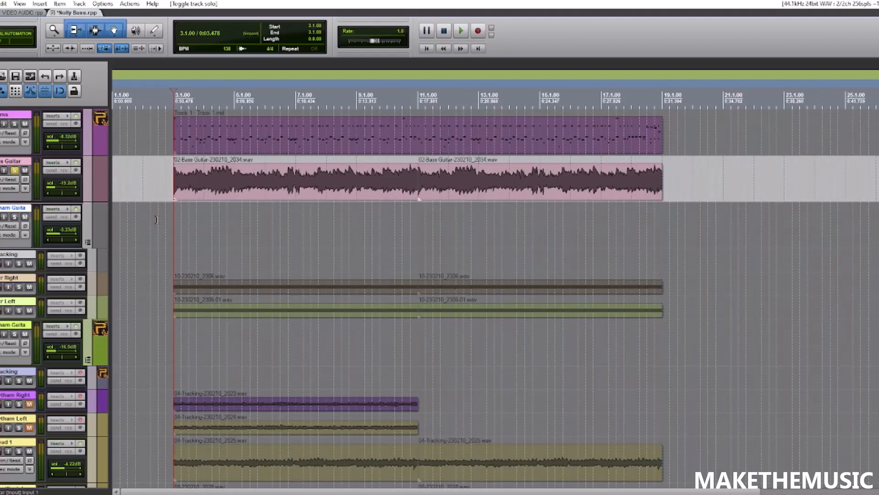
pyautogui.click(59, 162)
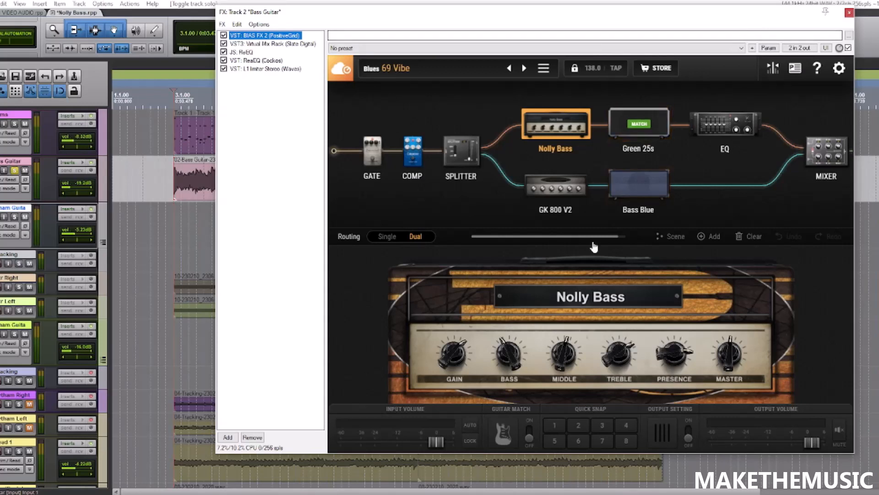
pyautogui.moveTo(591, 237)
pyautogui.mouseDown()
pyautogui.moveTo(609, 236)
pyautogui.moveTo(592, 238)
pyautogui.moveTo(599, 237)
pyautogui.mouseUp()
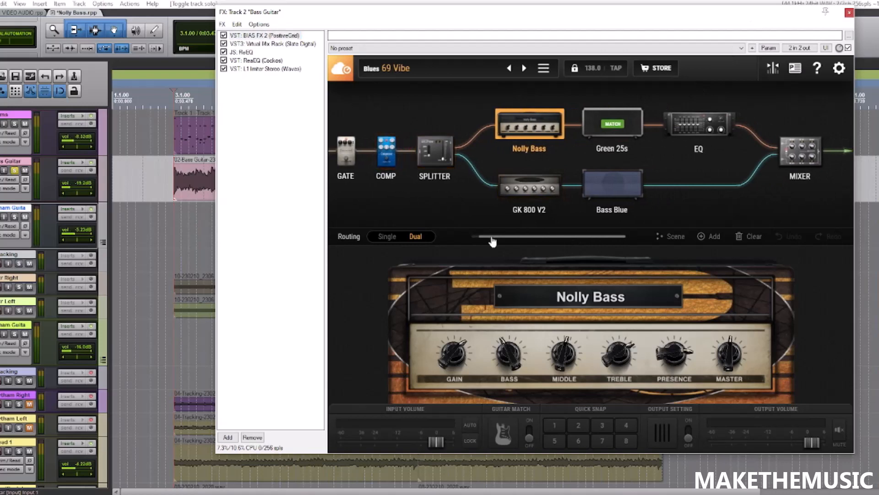
pyautogui.moveTo(492, 242); pyautogui.dragTo(485, 241)
pyautogui.click(412, 151)
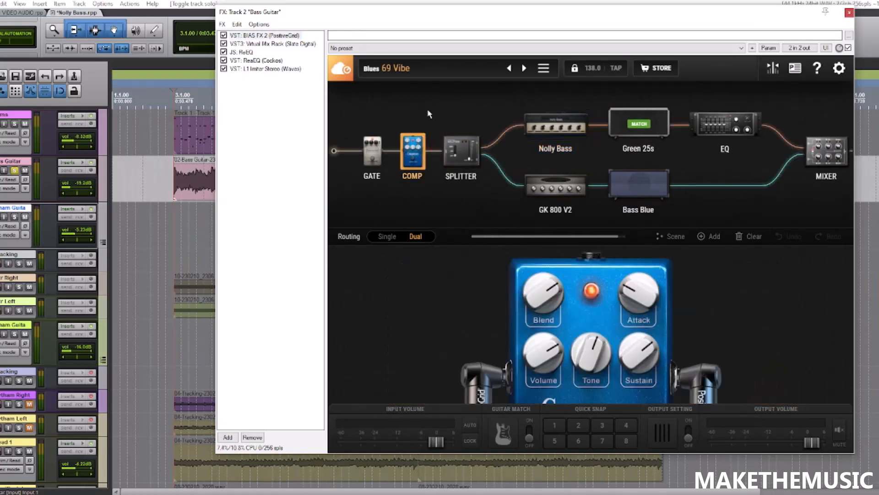
# - Examine the Nolly Bass and GK 800 V2 amps and their Bass Blue and Green 25s cabinets
pyautogui.click(529, 121)
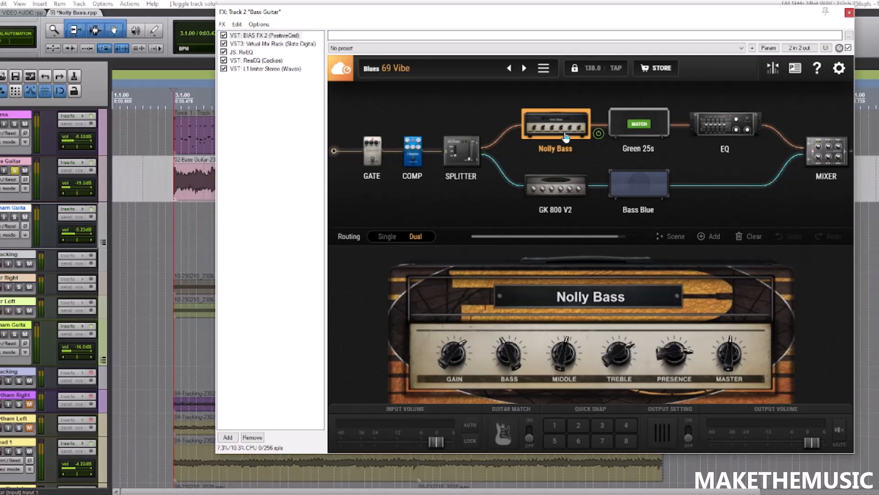
pyautogui.click(565, 184)
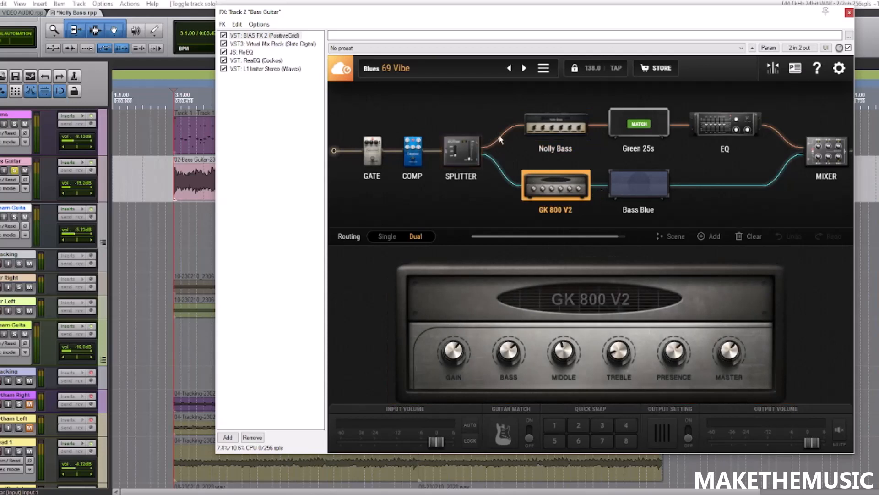
pyautogui.click(652, 196)
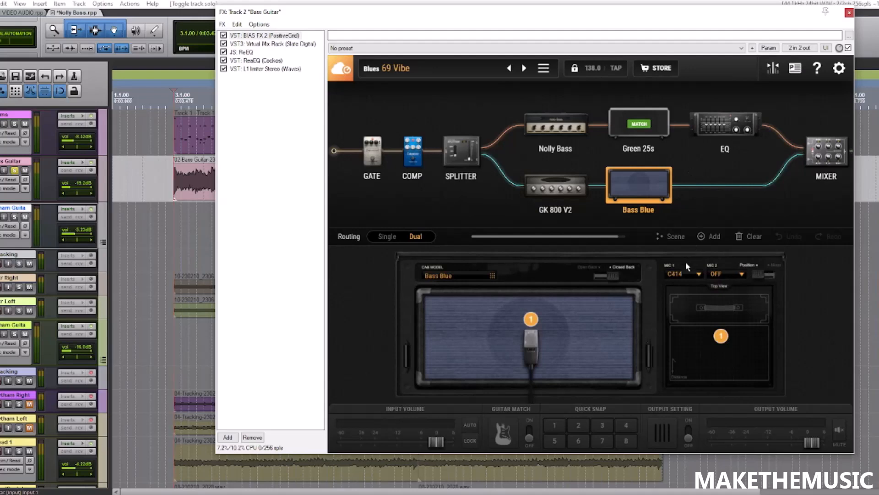
pyautogui.click(645, 131)
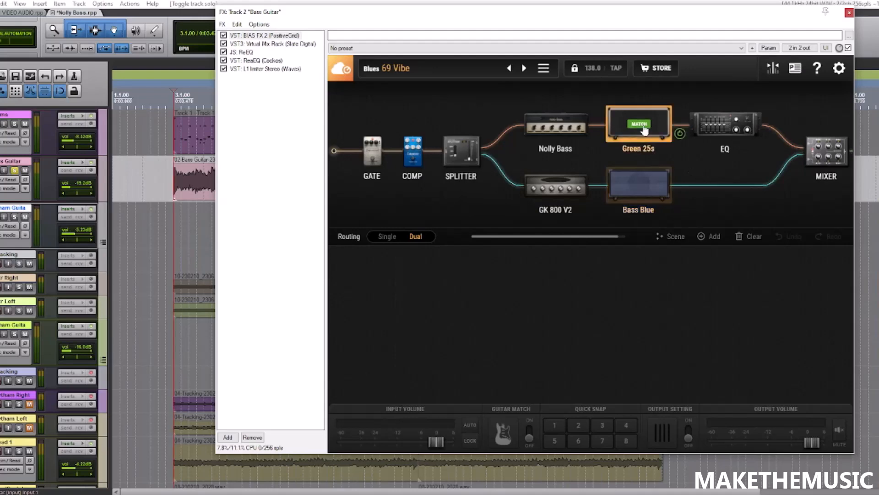
pyautogui.click(554, 127)
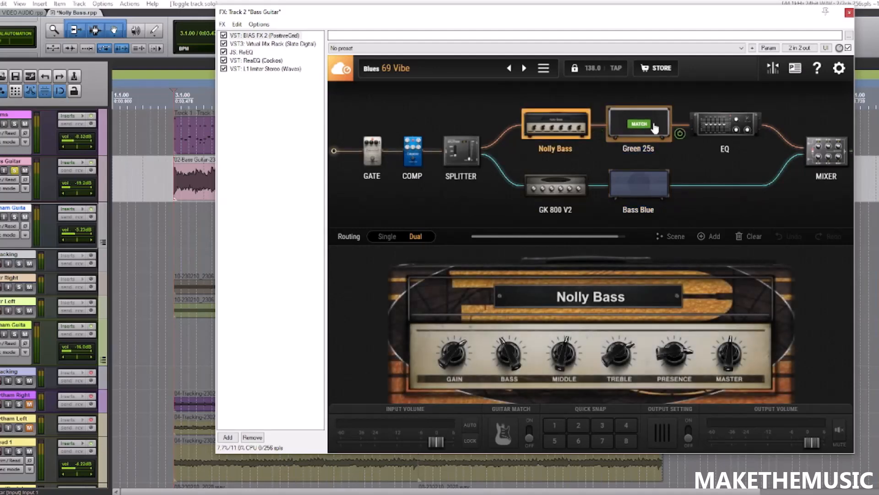
# - Examine the EQ's high-cut and low-cut controls, the mixer's channel settings and the GK 800 V2 amp
pyautogui.click(709, 127)
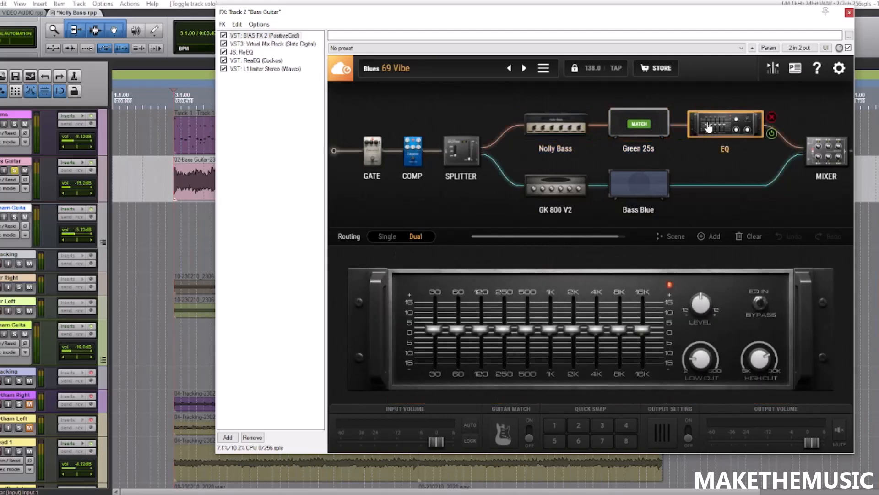
pyautogui.click(765, 361)
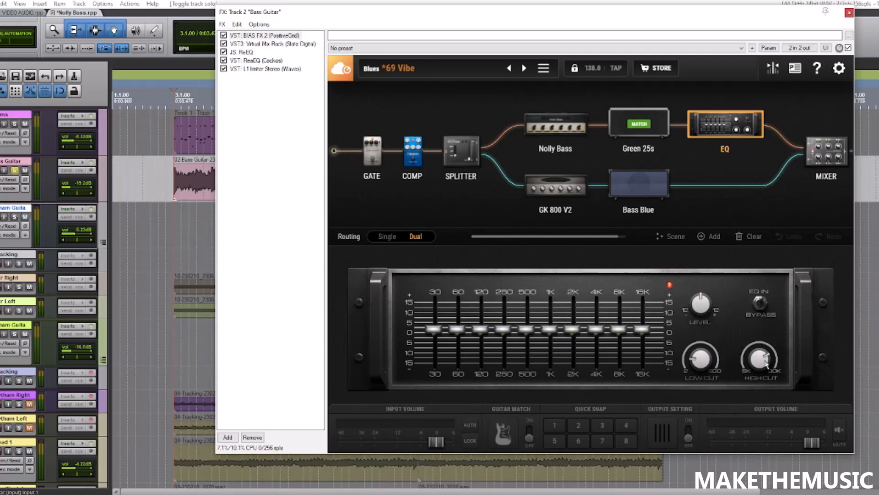
pyautogui.click(695, 362)
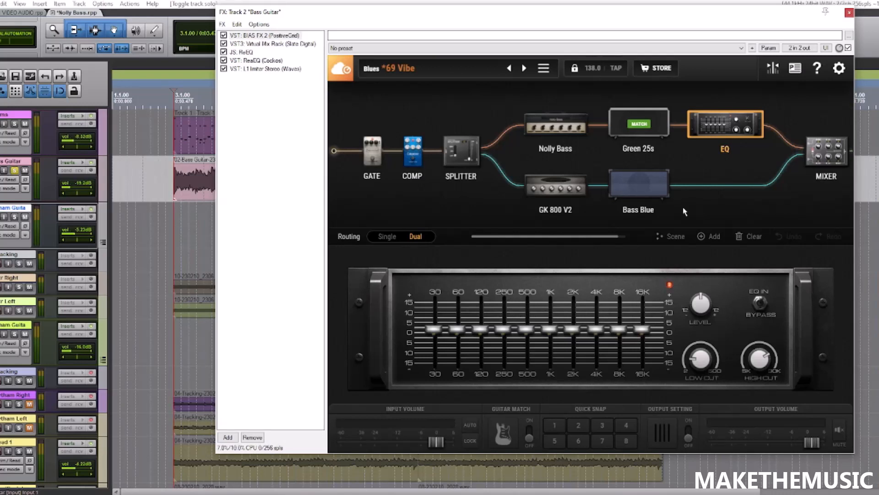
pyautogui.click(824, 155)
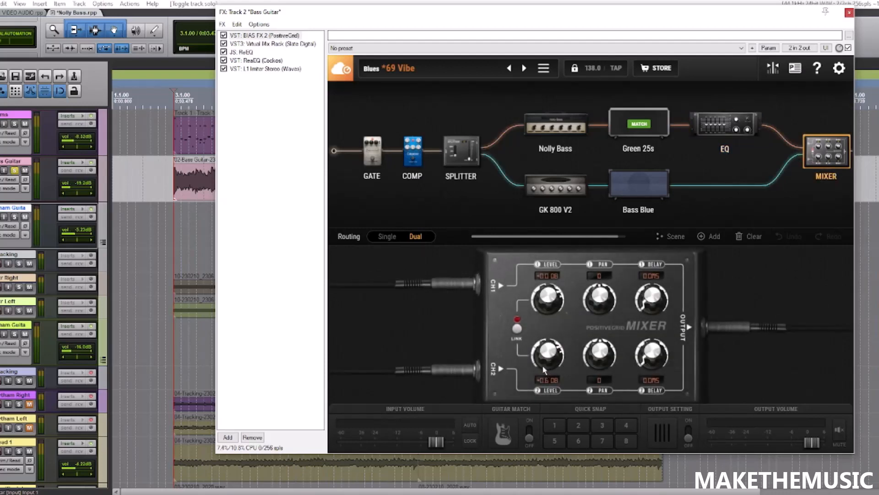
pyautogui.click(556, 186)
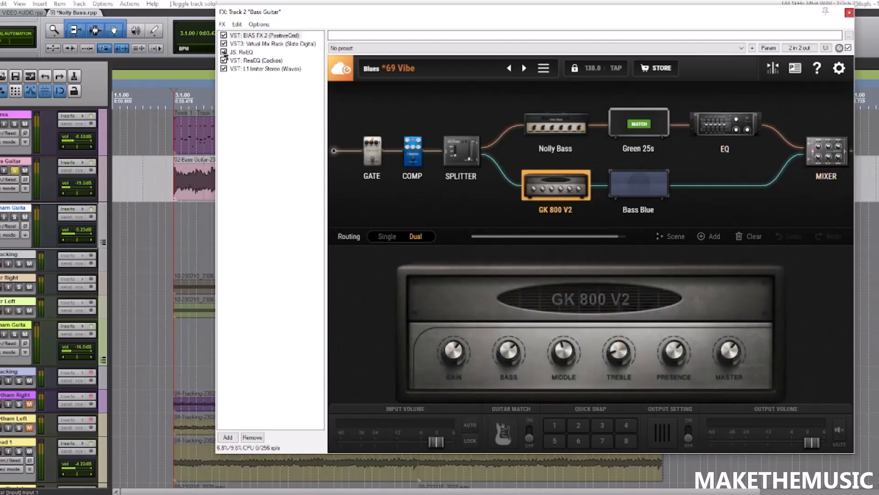
# - Bypass the L1 limiter, ReaEQ, ReEQ and Virtual Mix Rack, leaving only BIAS FX 2 active
pyautogui.click(224, 68)
pyautogui.click(224, 61)
pyautogui.click(224, 53)
pyautogui.click(223, 44)
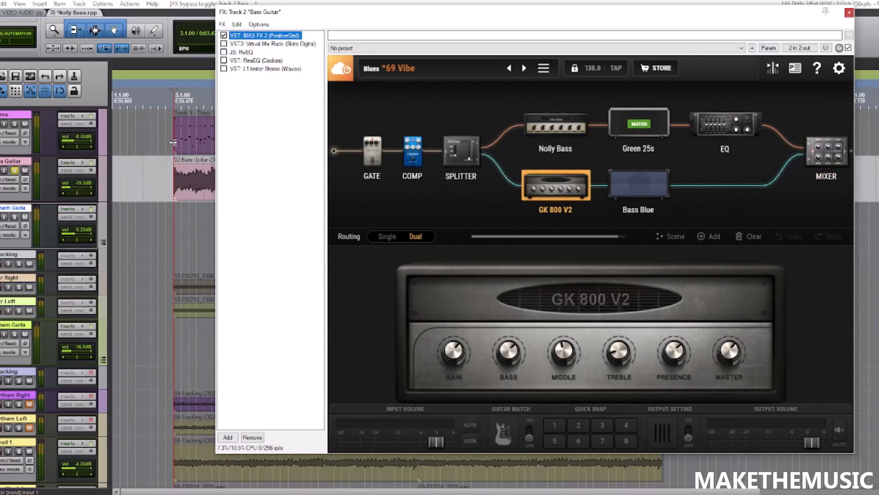
# - Play the soloed bass through BIAS FX 2 alone and check the plugin's wet/dry mix knob
pyautogui.press('space')
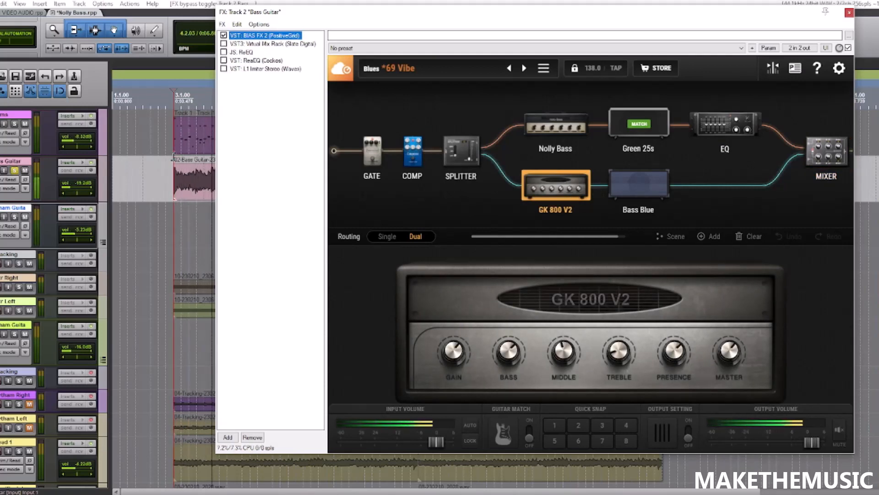
pyautogui.scroll(-2, 173, 156)
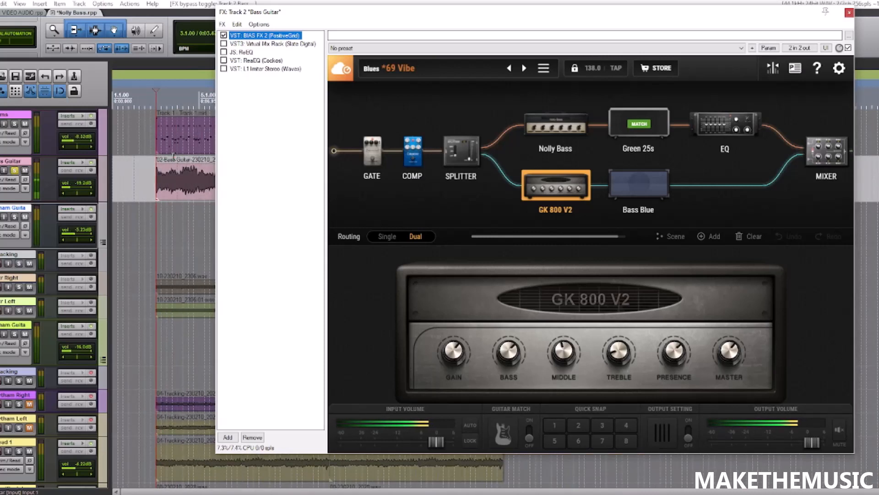
pyautogui.press('space')
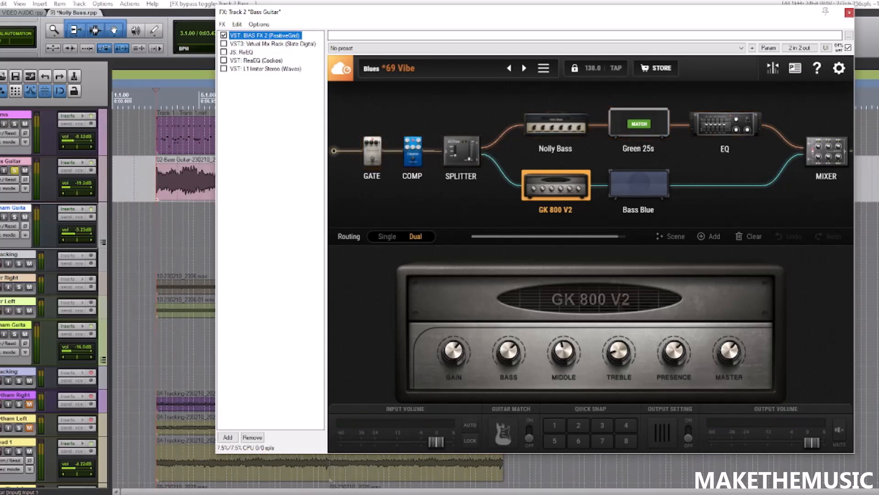
pyautogui.moveTo(840, 49); pyautogui.dragTo(840, 50)
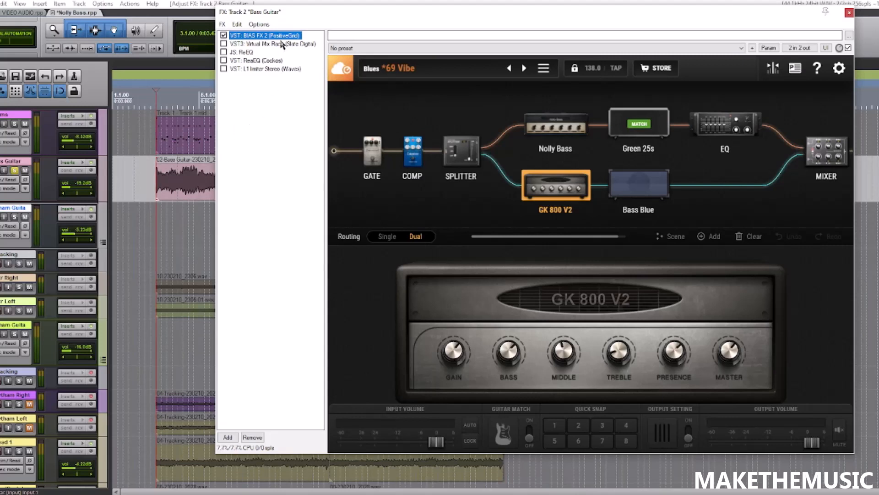
# - Re-enable Virtual Mix Rack in the bass effects chain, show its modules and shift the effects window off the tracks
pyautogui.click(224, 43)
pyautogui.click(284, 44)
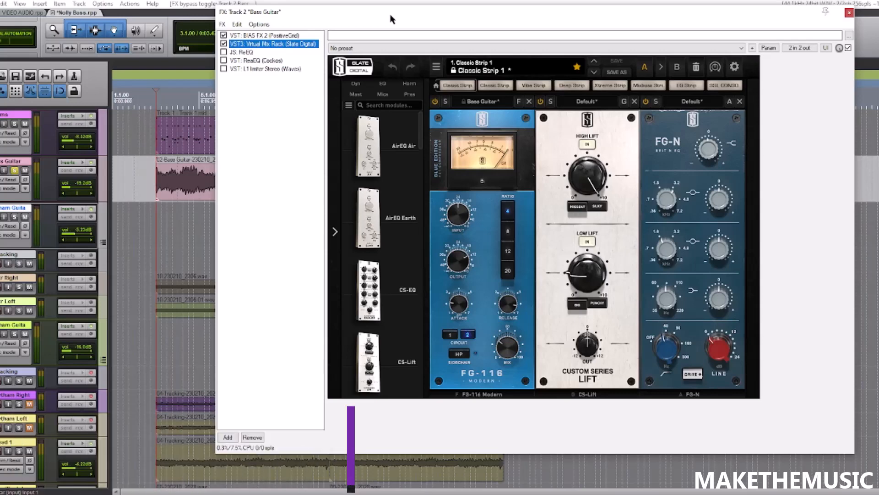
pyautogui.moveTo(388, 16); pyautogui.dragTo(409, 13)
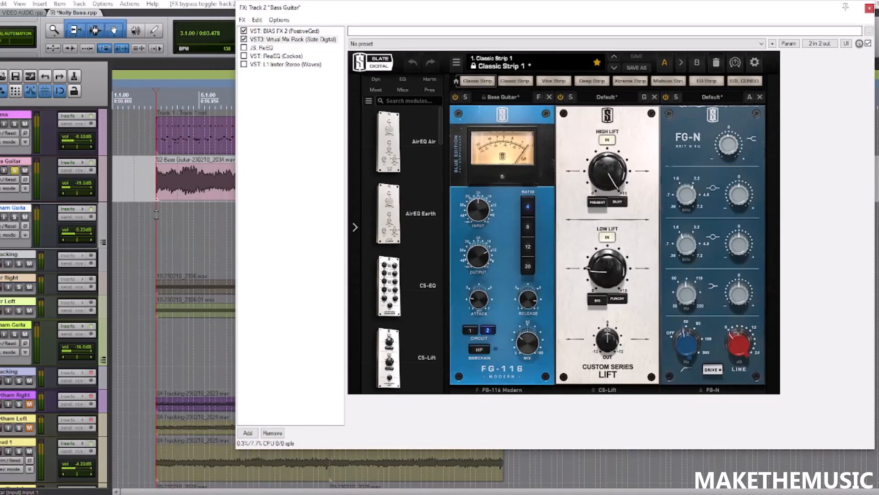
# - Play the soloed bass through Virtual Mix Rack while watching the FG-116 compressor's meter
pyautogui.scroll(-2, 156, 214)
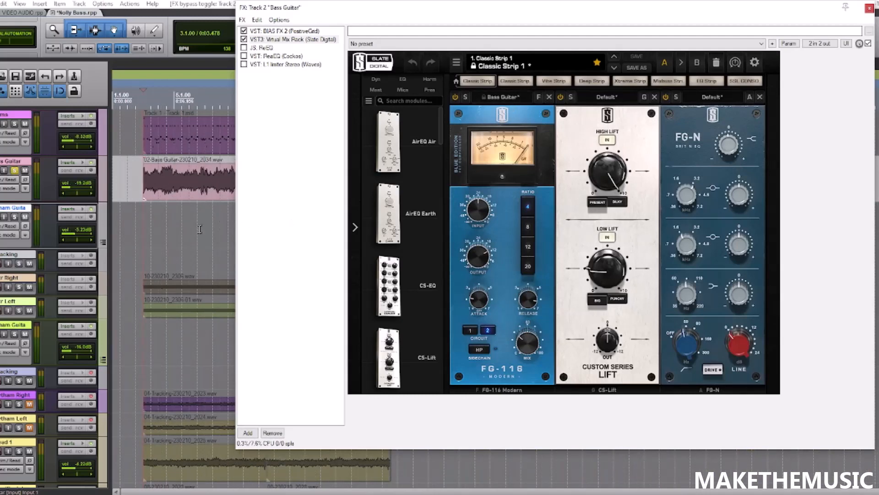
pyautogui.press('space')
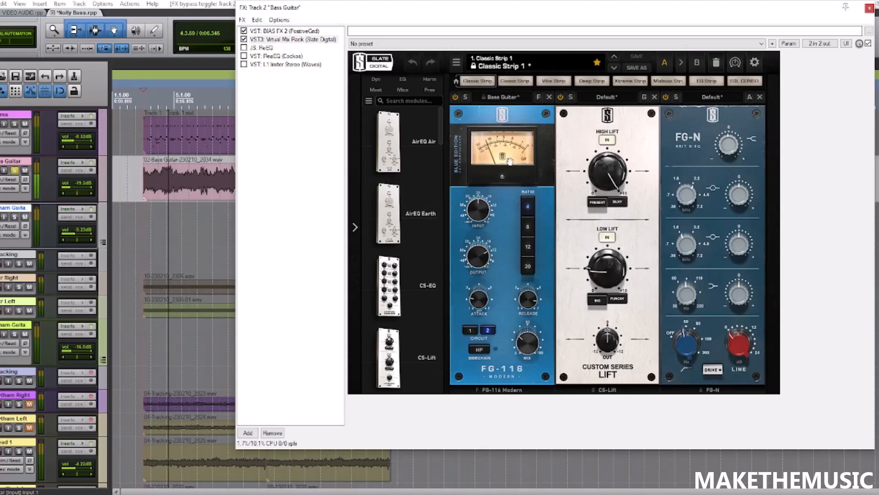
pyautogui.press('space')
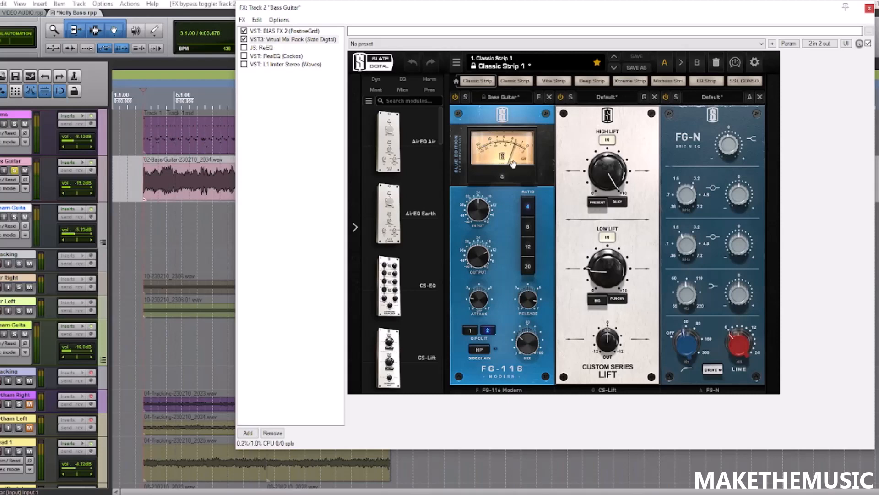
# - Show the CS-Lift's High Lift setting and play the soloed bass while comparing Virtual Mix Rack's modules switched off and on
pyautogui.click(609, 175)
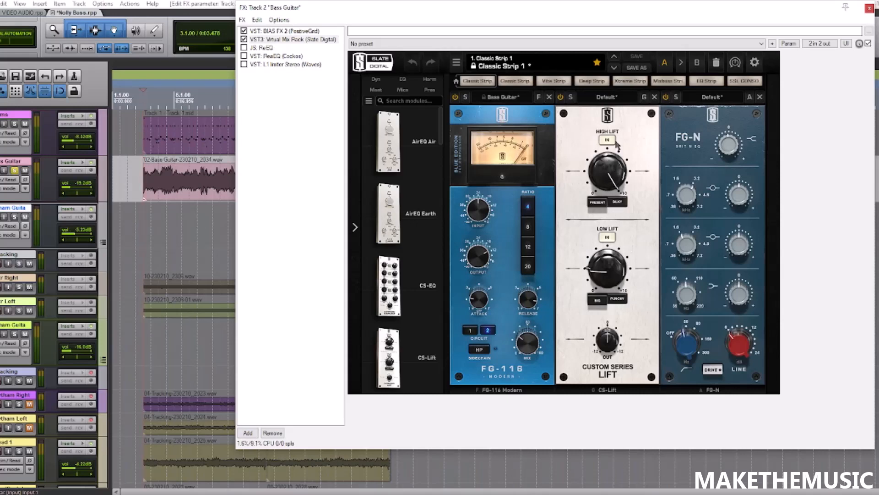
pyautogui.moveTo(600, 277)
pyautogui.press('space')
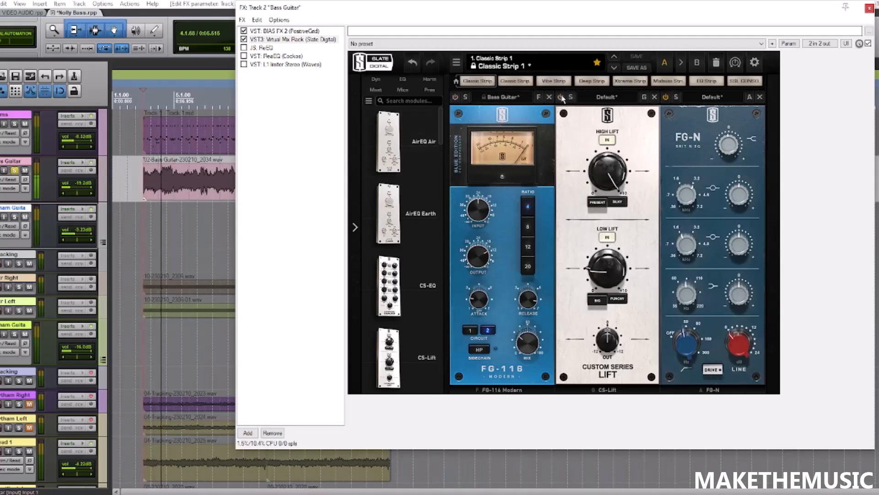
pyautogui.click(456, 98)
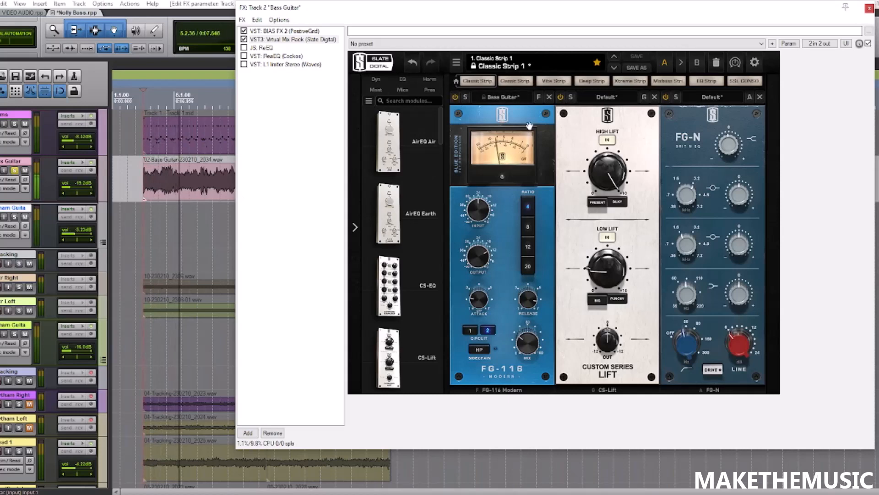
pyautogui.press('space')
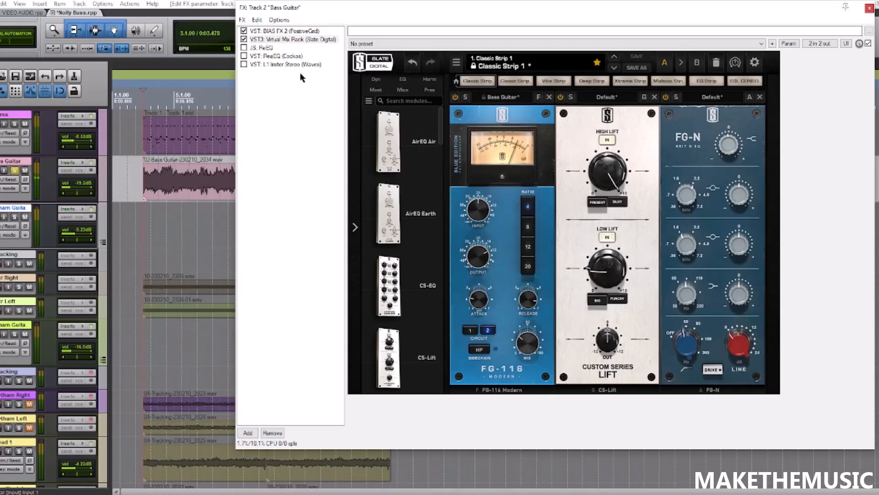
# - Re-enable ReEQ in the bass effects chain, show its EQ curve and play the soloed bass through it
pyautogui.click(244, 48)
pyautogui.click(261, 47)
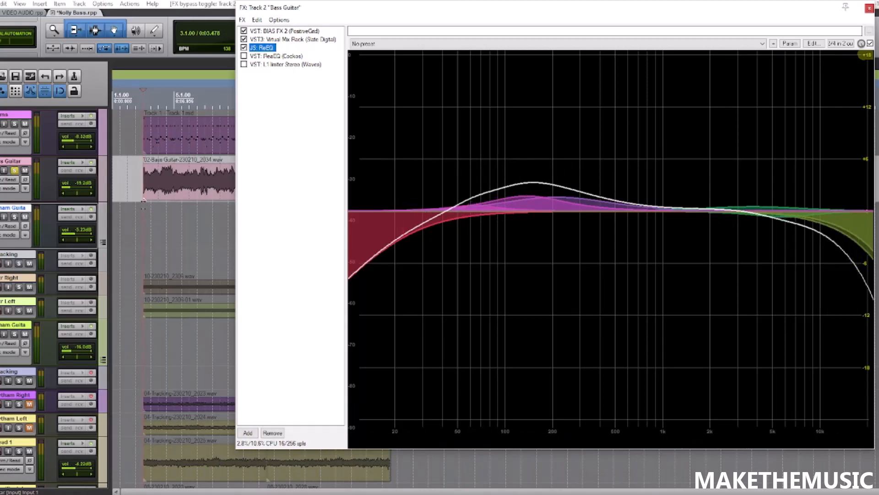
pyautogui.press('space')
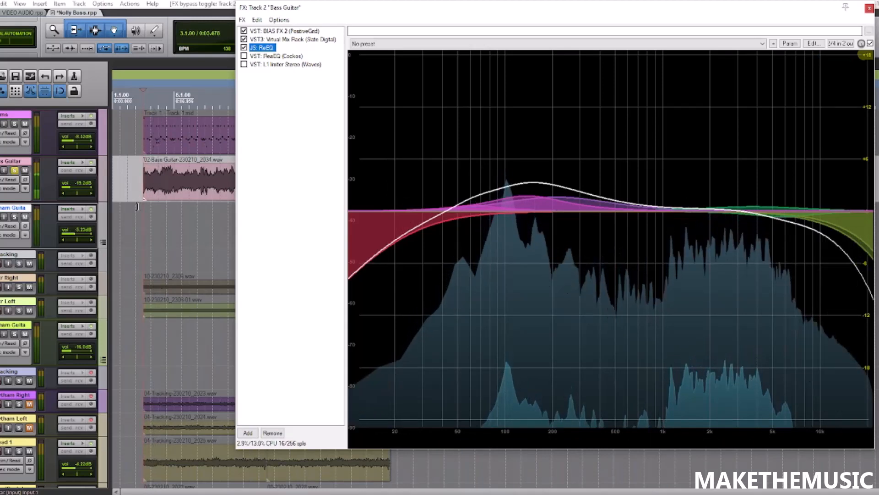
pyautogui.press('space')
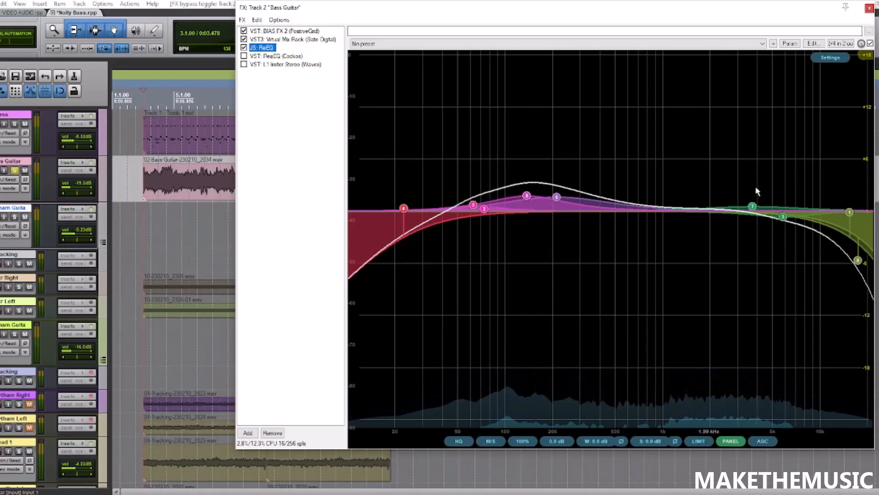
pyautogui.press('space')
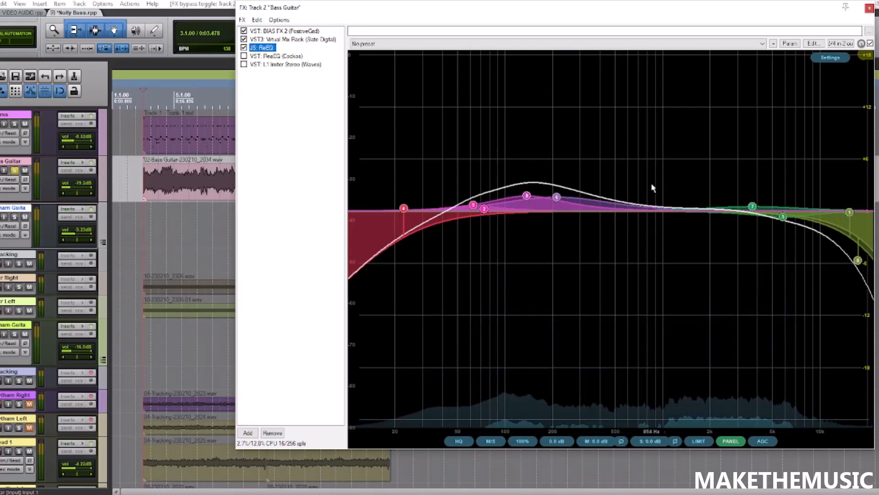
pyautogui.press('space')
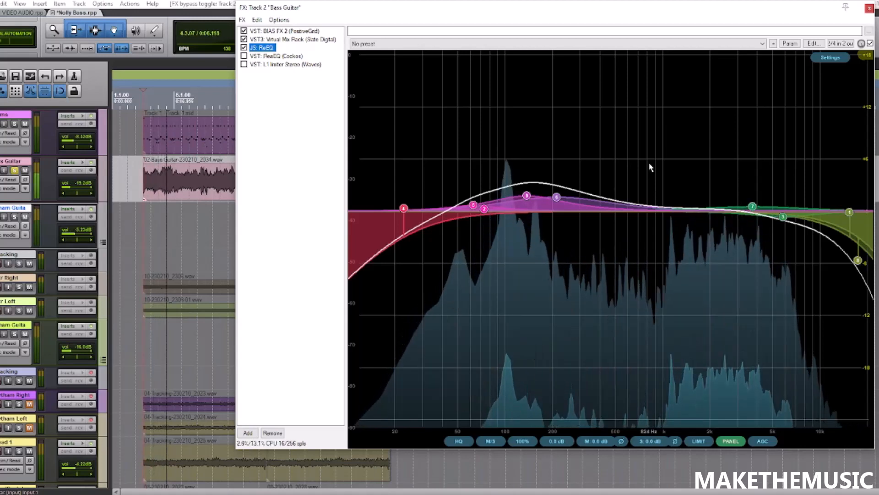
pyautogui.press('space')
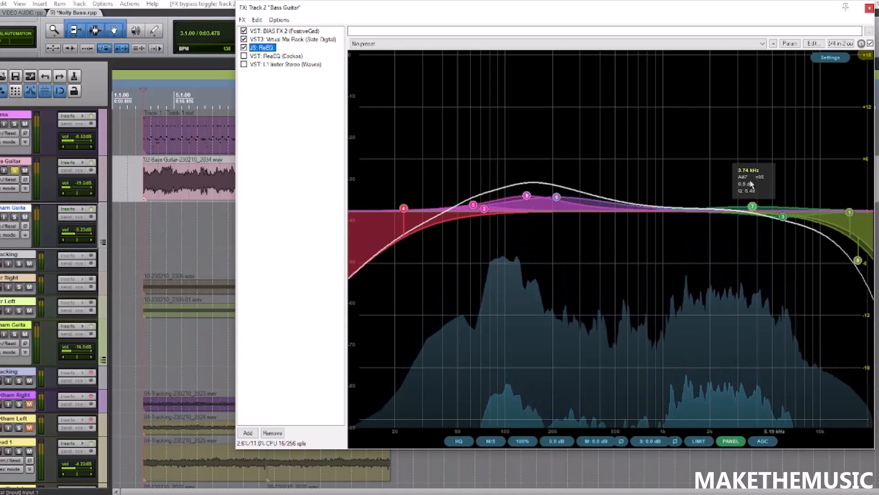
# - Re-enable ReaEQ in the bass effects chain, show its curve and inspect the low-mid cuts and high-frequency boost bands
pyautogui.click(243, 56)
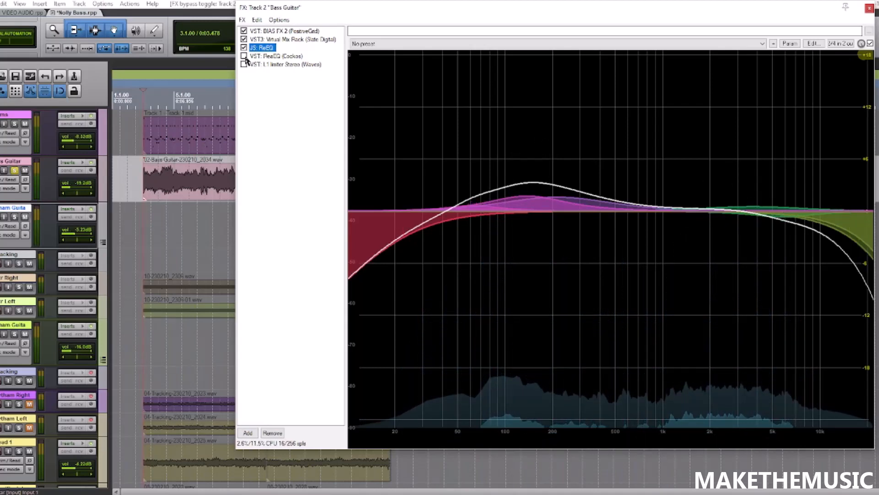
pyautogui.click(277, 57)
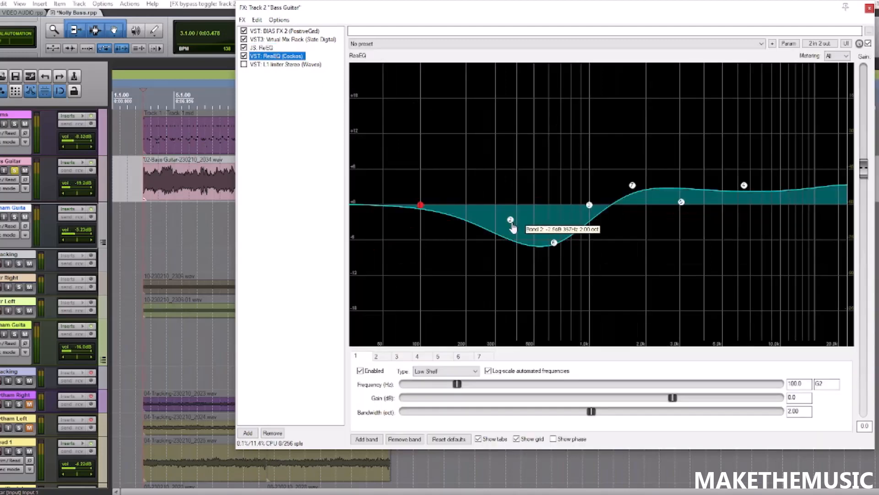
pyautogui.moveTo(554, 249)
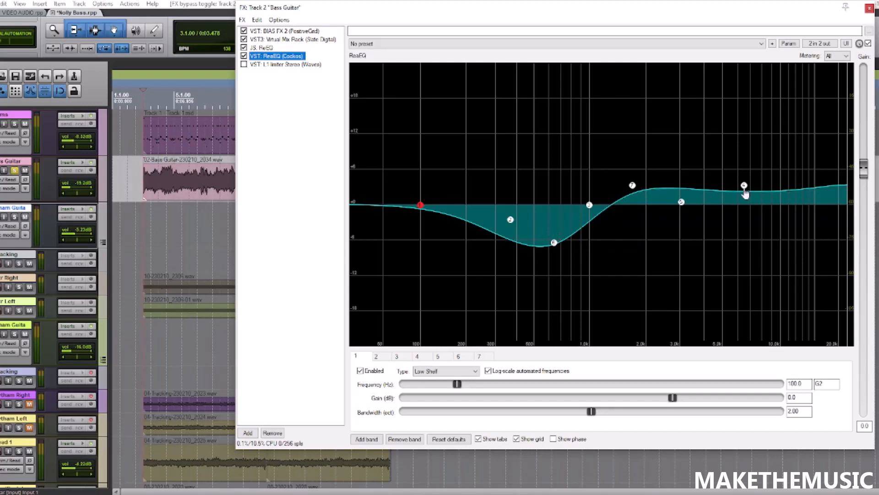
pyautogui.moveTo(745, 194)
# - Play the soloed bass and compare its sound with ReaEQ bypassed and re-enabled
pyautogui.press('space')
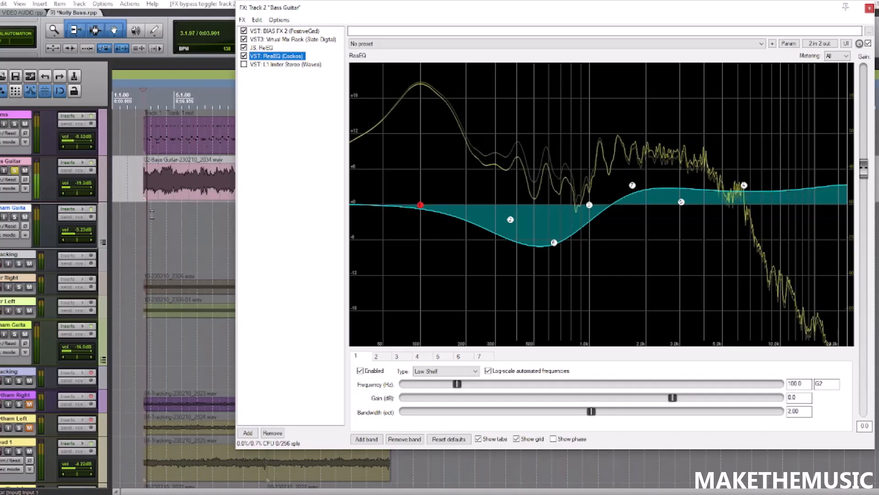
pyautogui.click(244, 56)
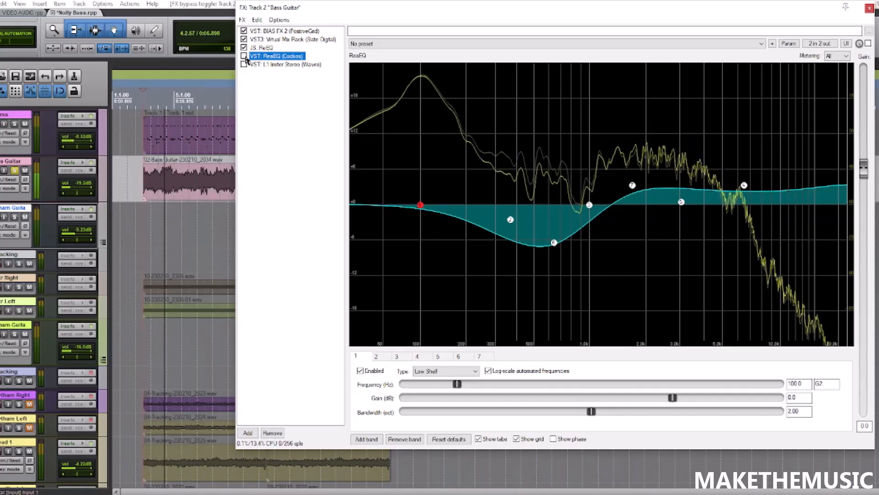
pyautogui.click(244, 57)
pyautogui.press('space')
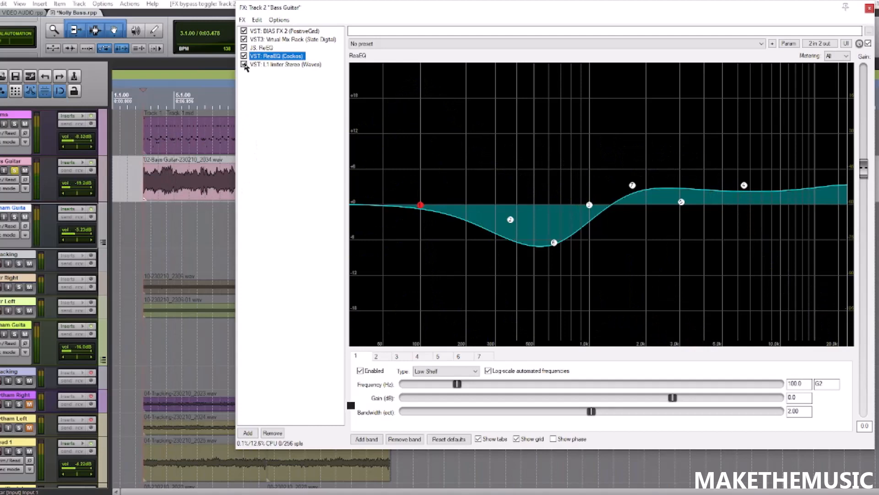
# - Re-enable and show the L1 limiter, playing the soloed bass through it while watching its gain-reduction meter
pyautogui.click(263, 65)
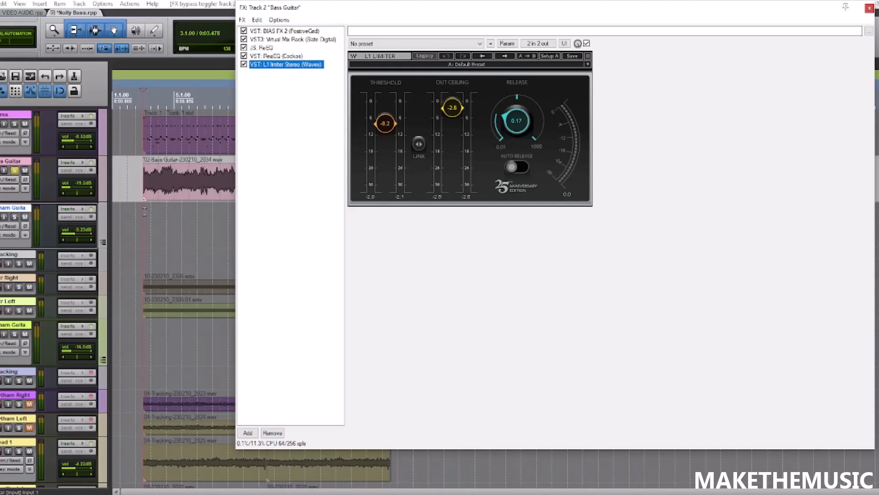
pyautogui.press('space')
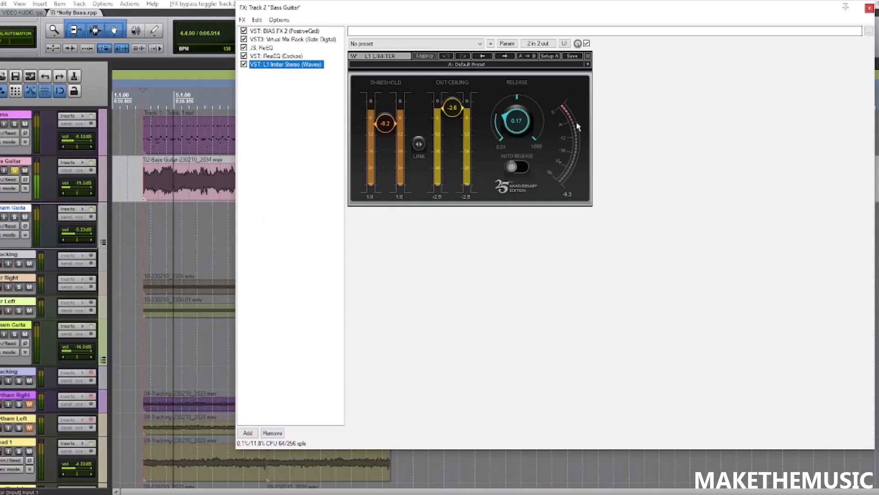
pyautogui.press('space')
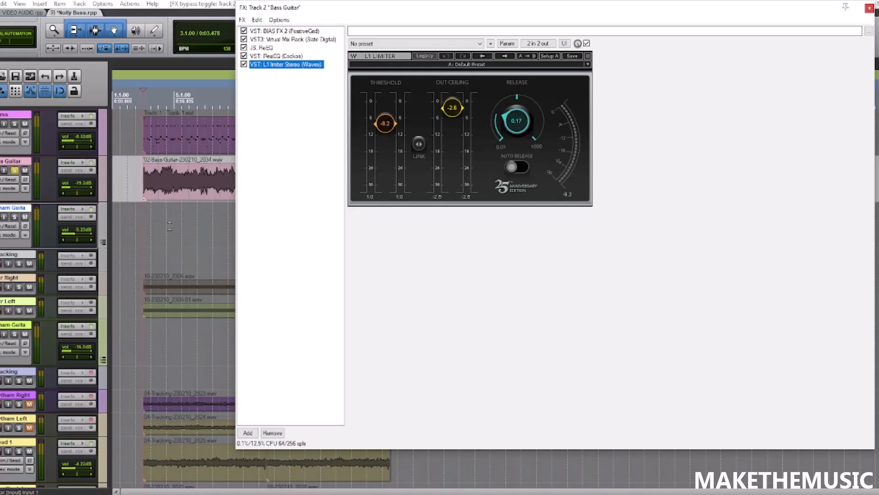
pyautogui.press('space')
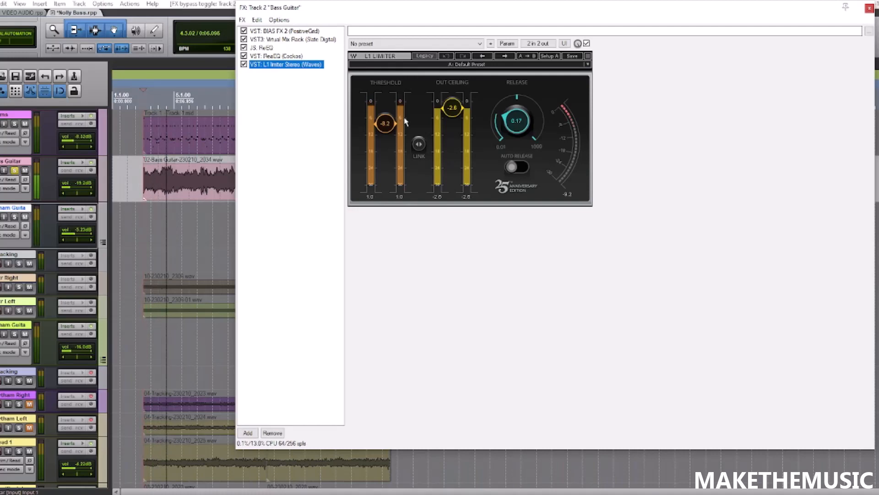
pyautogui.press('space')
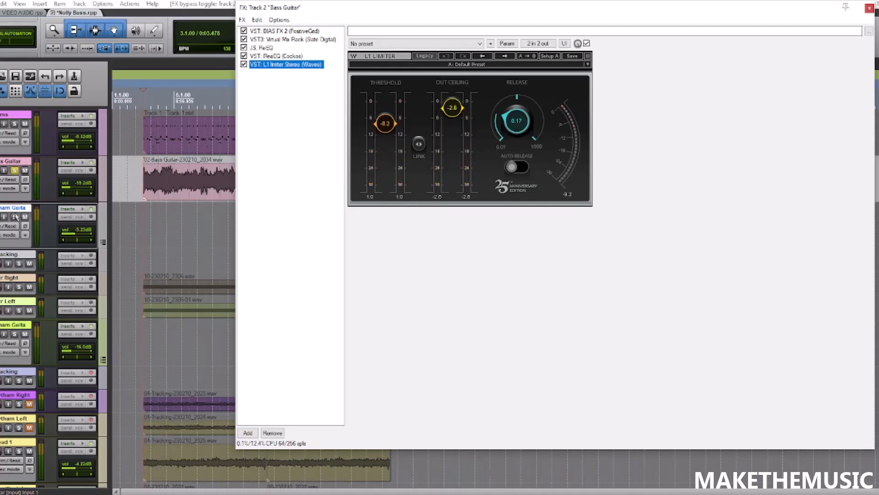
# - Audition the processed bass together with the rhythm guitars by temporarily soloing the rhythm guitar folder track
pyautogui.click(15, 216)
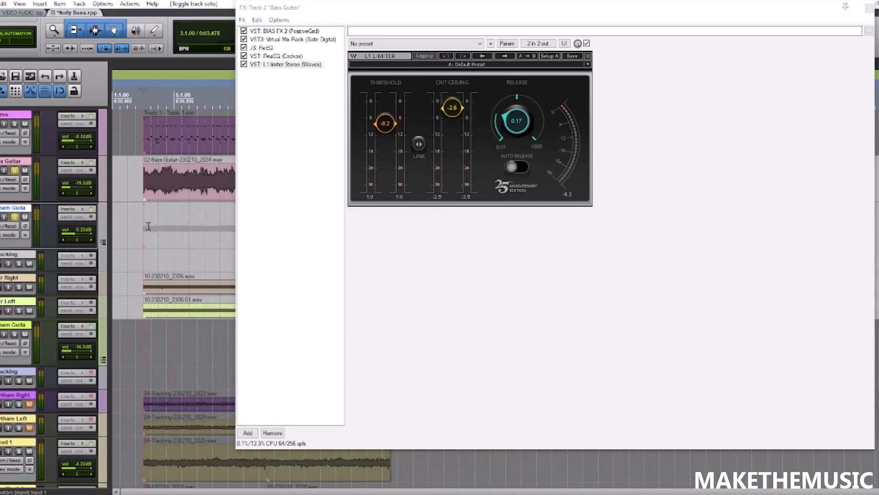
pyautogui.press('space')
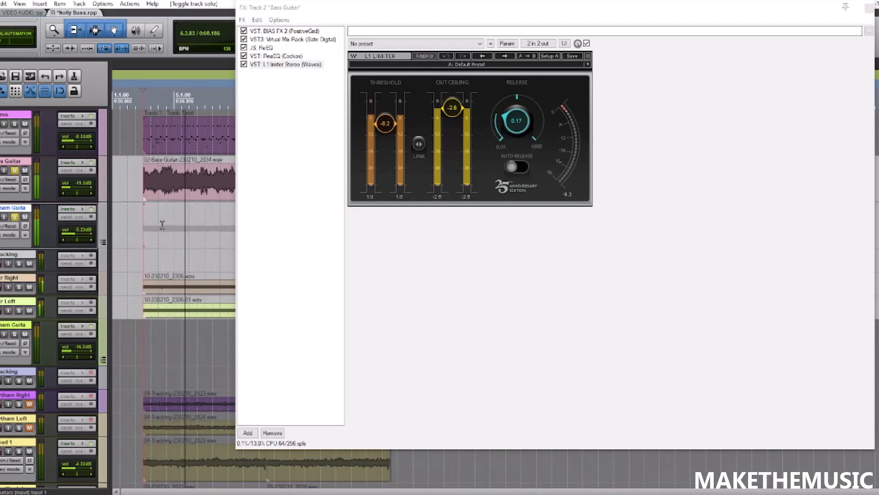
pyautogui.press('space')
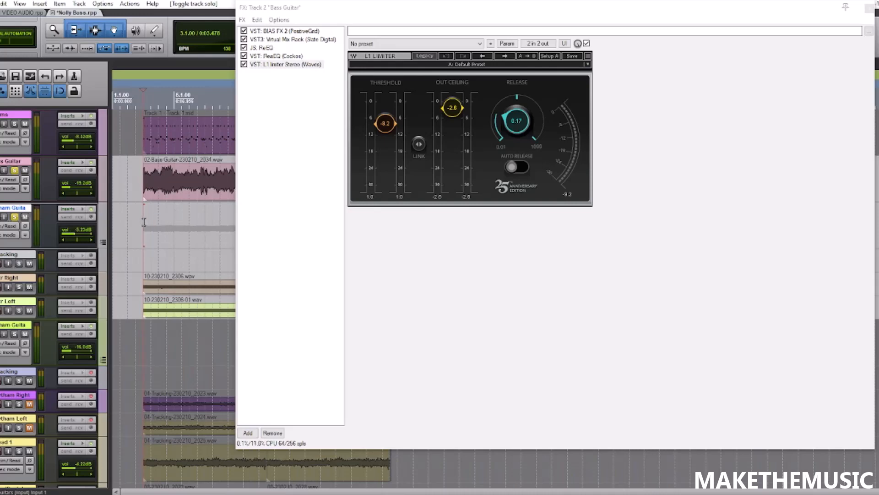
pyautogui.scroll(-3, 144, 222)
pyautogui.click(17, 216)
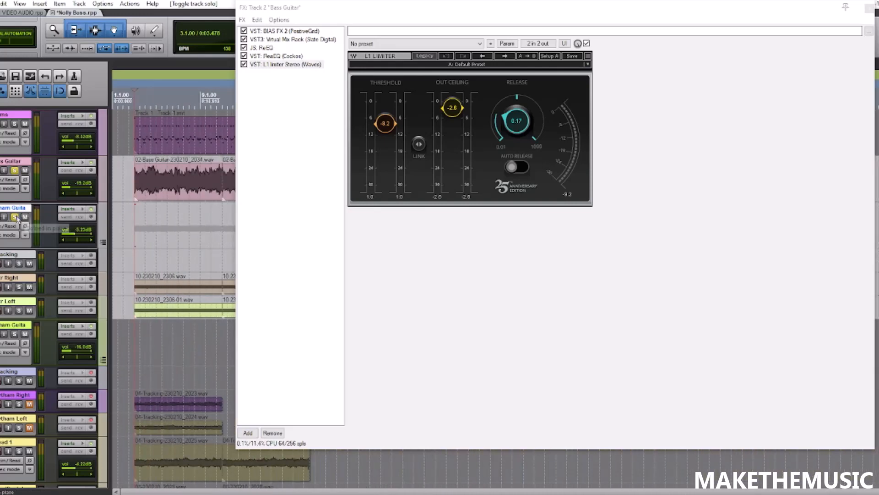
# - Play the soloed bass and bypass all five plugins in its chain to hear the unprocessed signal
pyautogui.press('space')
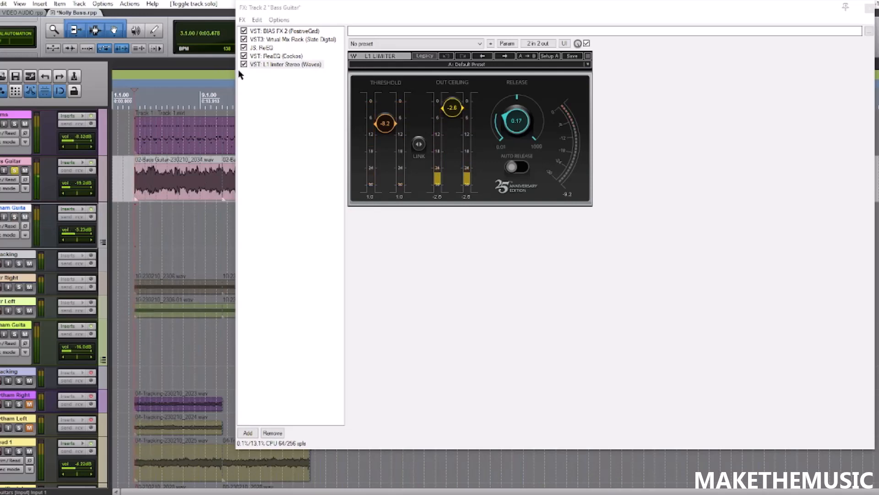
pyautogui.click(256, 64)
pyautogui.keyDown('shift'); pyautogui.click(272, 31); pyautogui.keyUp('shift')
pyautogui.click(243, 30)
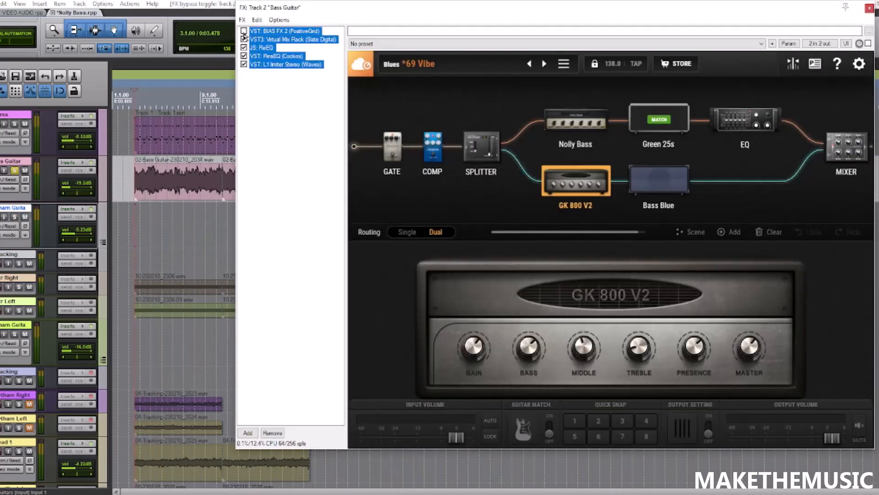
pyautogui.click(244, 39)
pyautogui.click(244, 48)
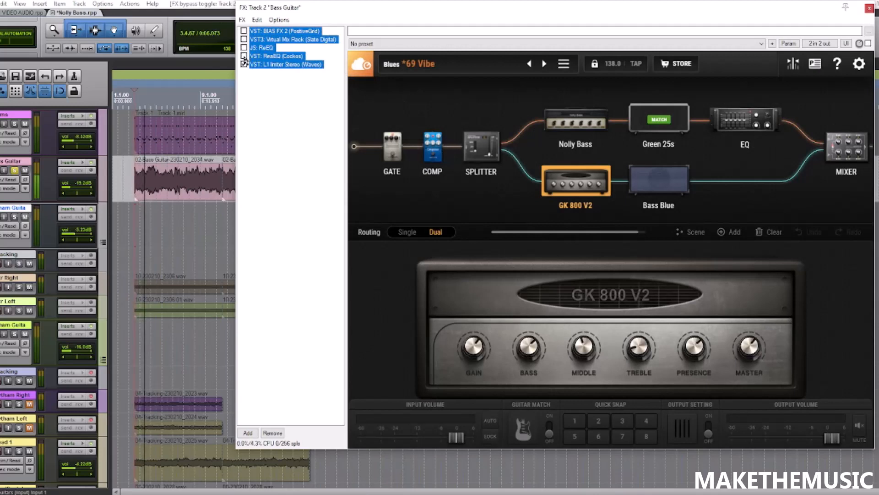
pyautogui.click(243, 56)
pyautogui.click(243, 64)
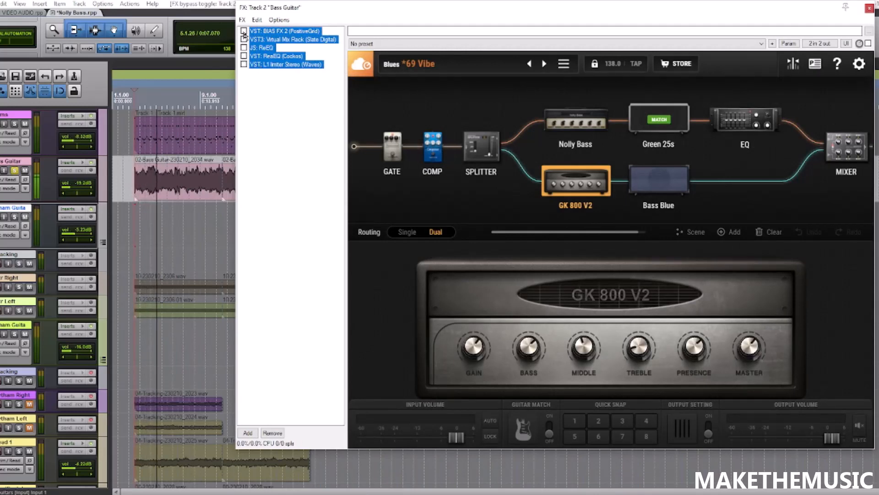
# - Re-enable all five bass plugins during playback, restart from just before the bass clip and stop playback
pyautogui.click(243, 31)
pyautogui.click(244, 39)
pyautogui.click(243, 48)
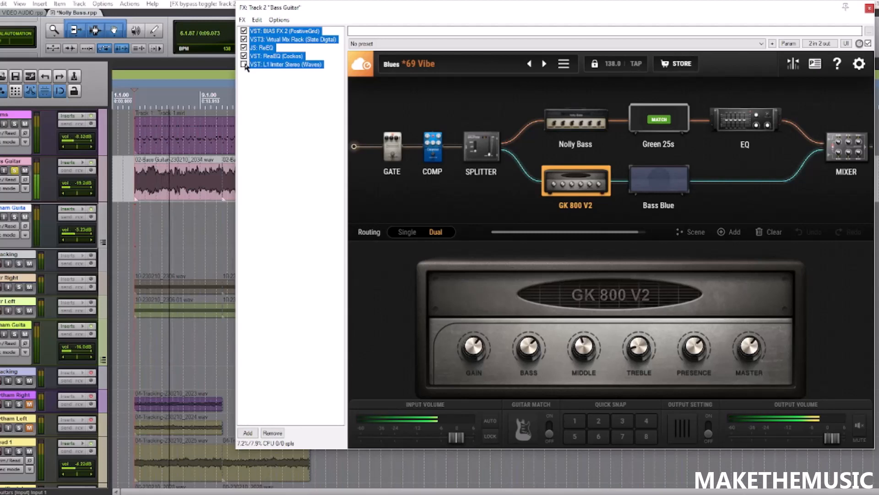
pyautogui.click(243, 56)
pyautogui.click(244, 64)
pyautogui.click(129, 215)
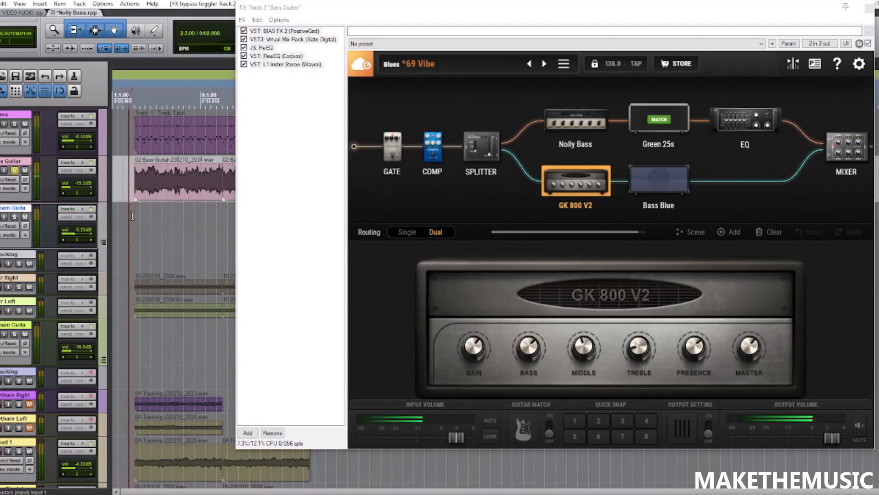
pyautogui.press('space')
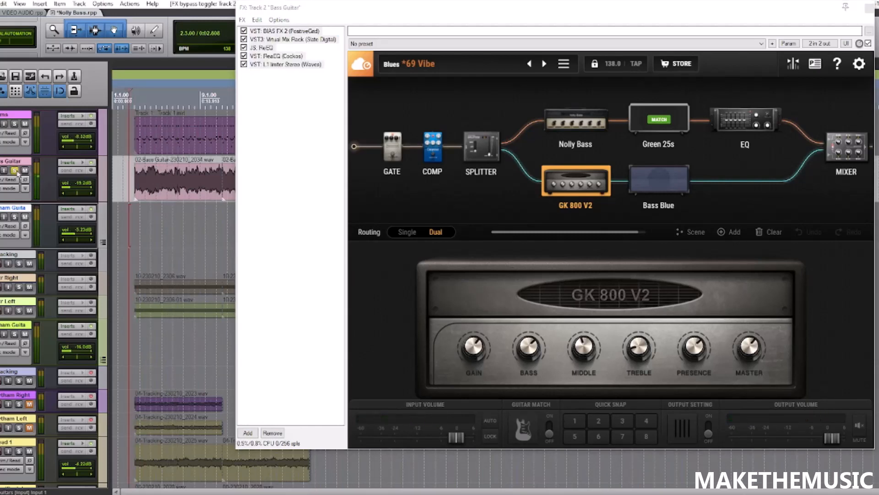
# - Close the bass effects window, take the bass off solo and play it in the full mix
pyautogui.click(869, 7)
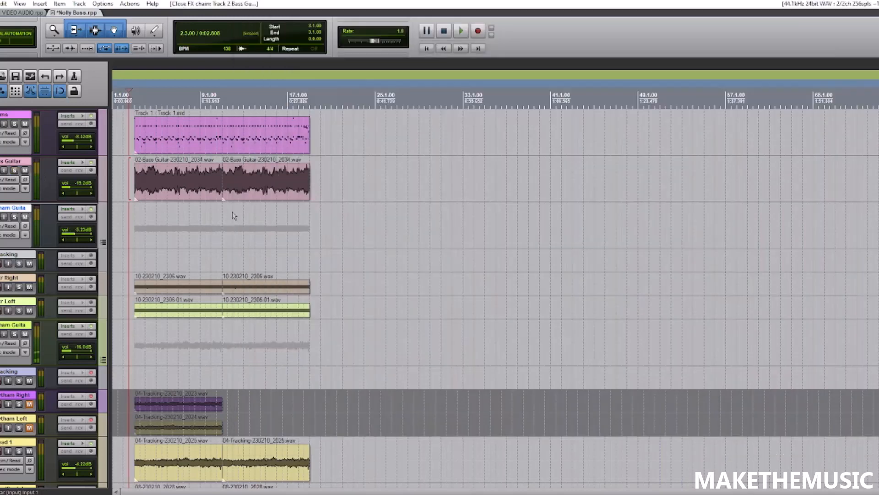
pyautogui.press('space')
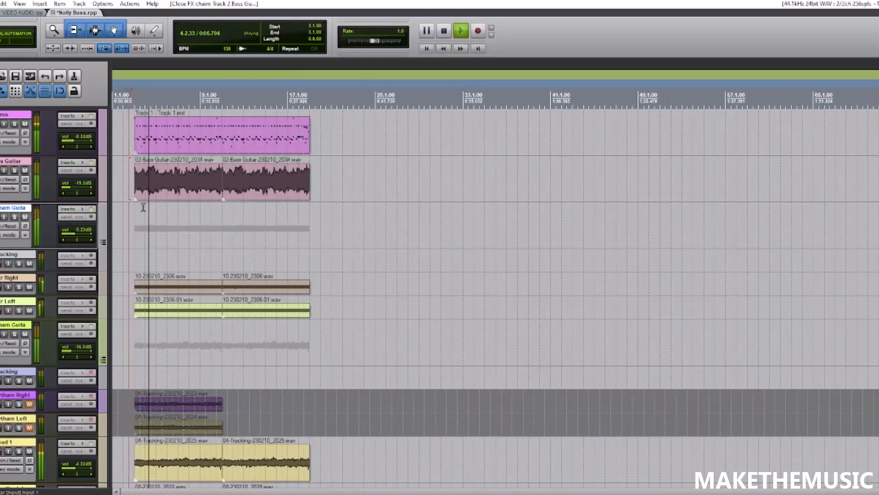
pyautogui.scroll(2, 219, 212)
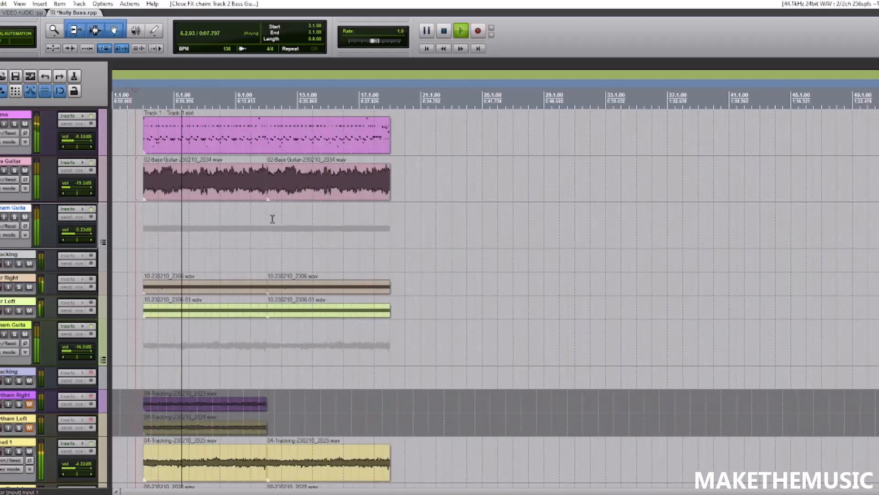
# - Solo the bass guitar during playback and progressively add the drums and rhythm guitar folder tracks to the solo
pyautogui.click(15, 169)
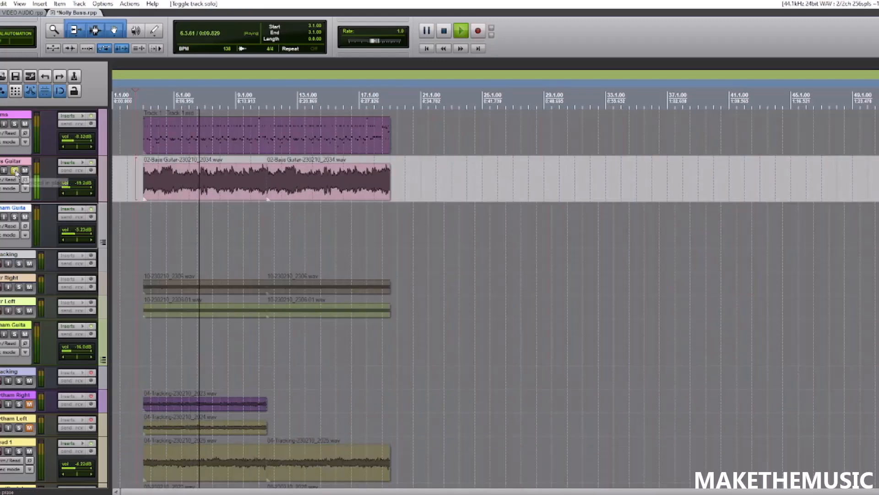
pyautogui.click(14, 124)
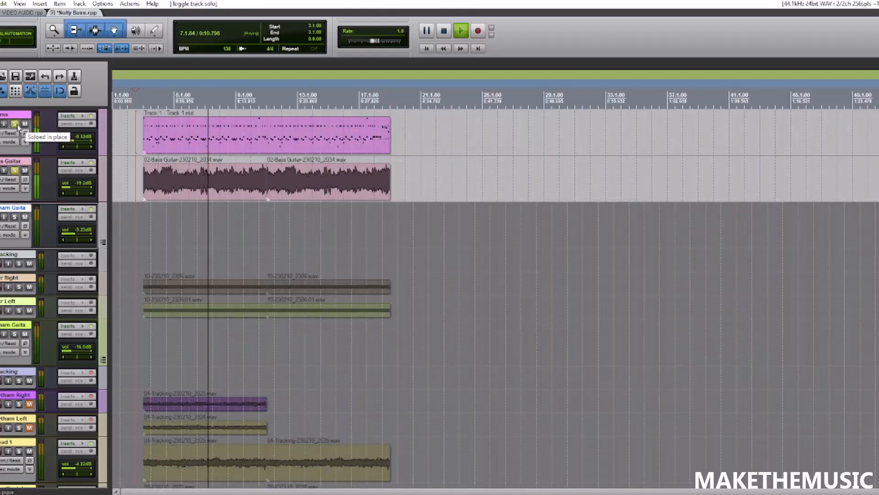
pyautogui.click(14, 217)
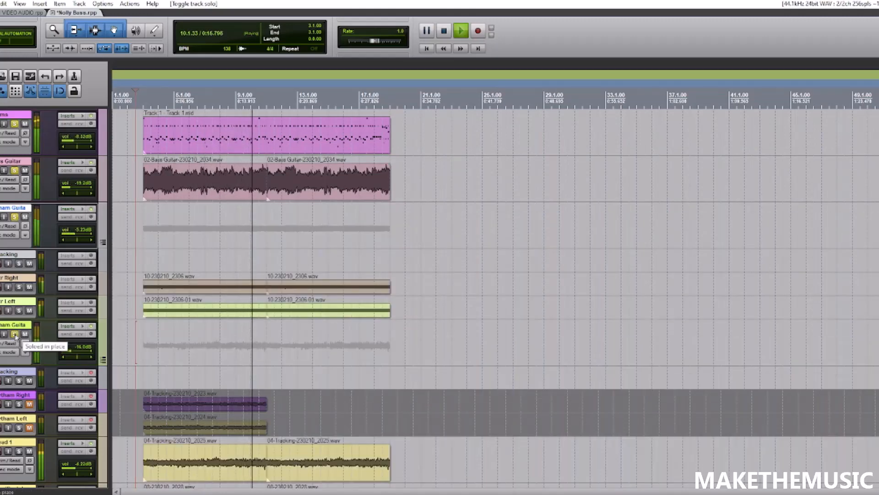
# - Take the rhythm guitars, bass and drums off solo to hear the full mix, and stop playback
pyautogui.click(15, 217)
pyautogui.click(15, 170)
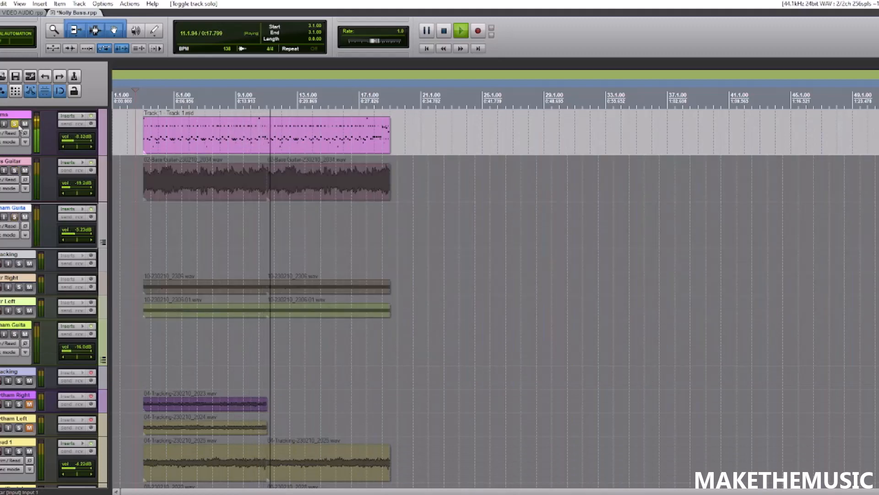
pyautogui.click(14, 124)
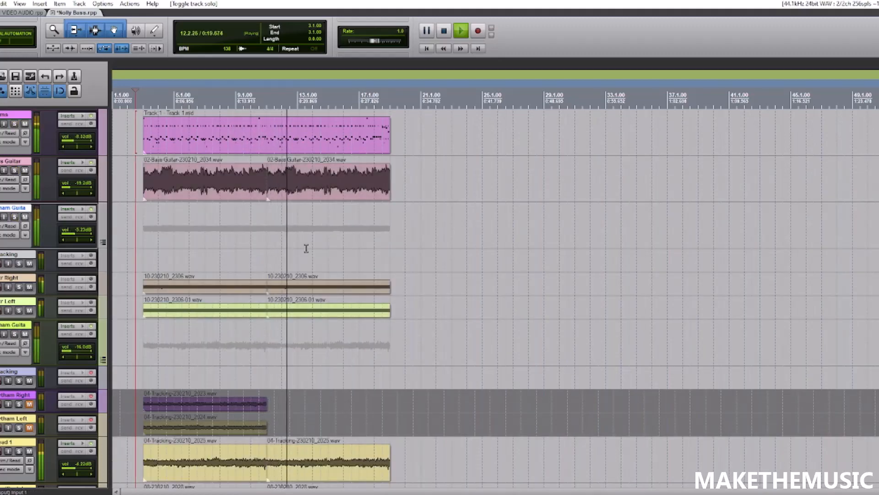
pyautogui.press('space')
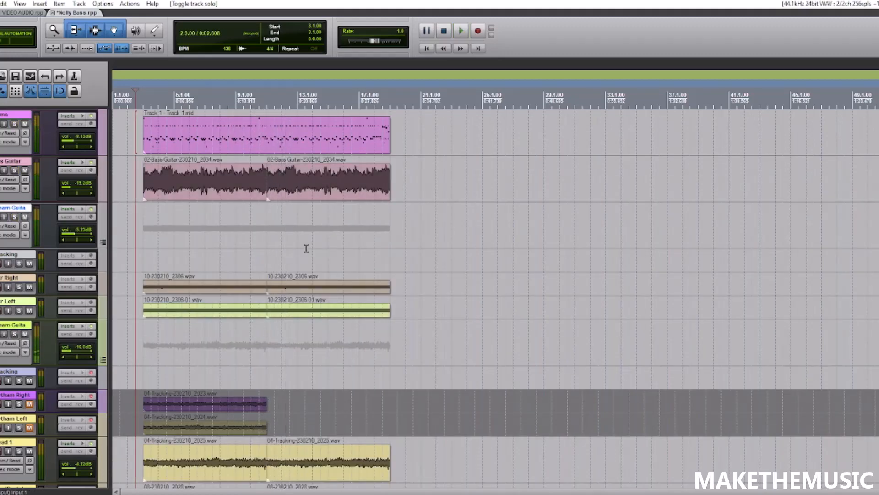